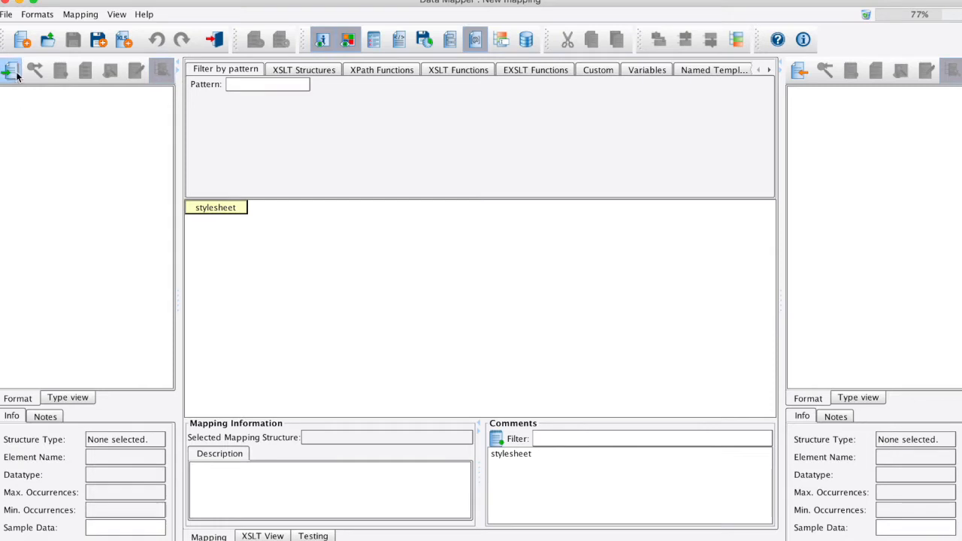
Read the source format with the XML reader from data/CustomLabResults.xml and expand the LabResults node.
left_click(475, 217)
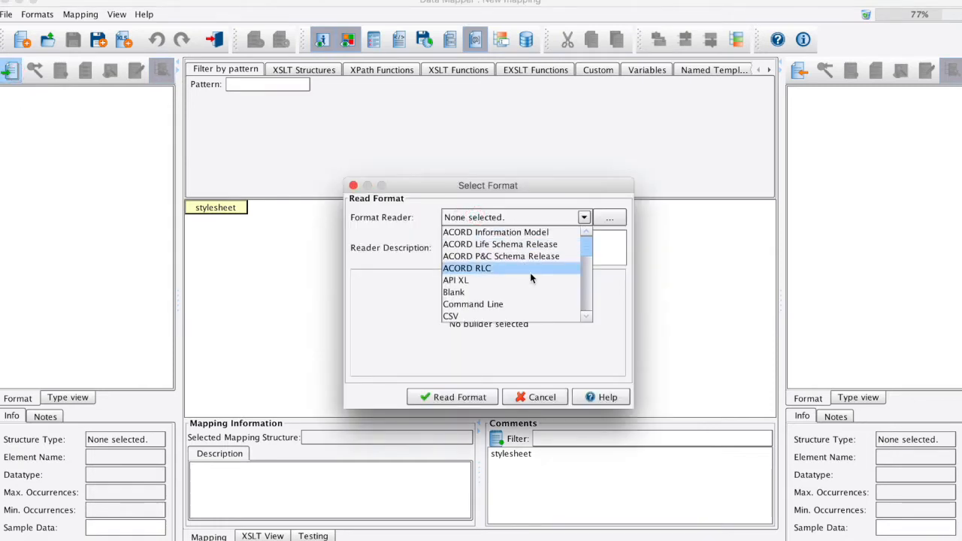
scroll(526, 280, "down", 10)
left_click(532, 304)
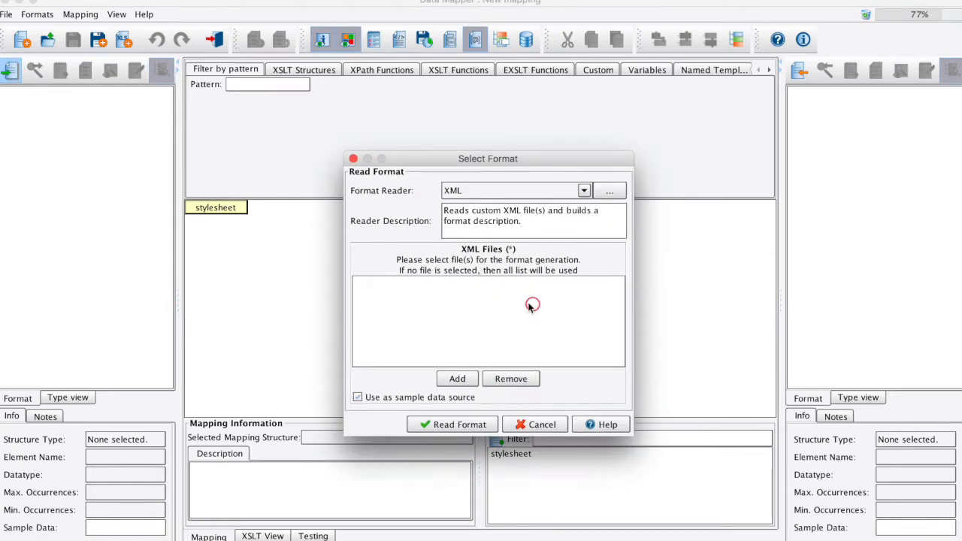
left_click(460, 378)
left_click(423, 229)
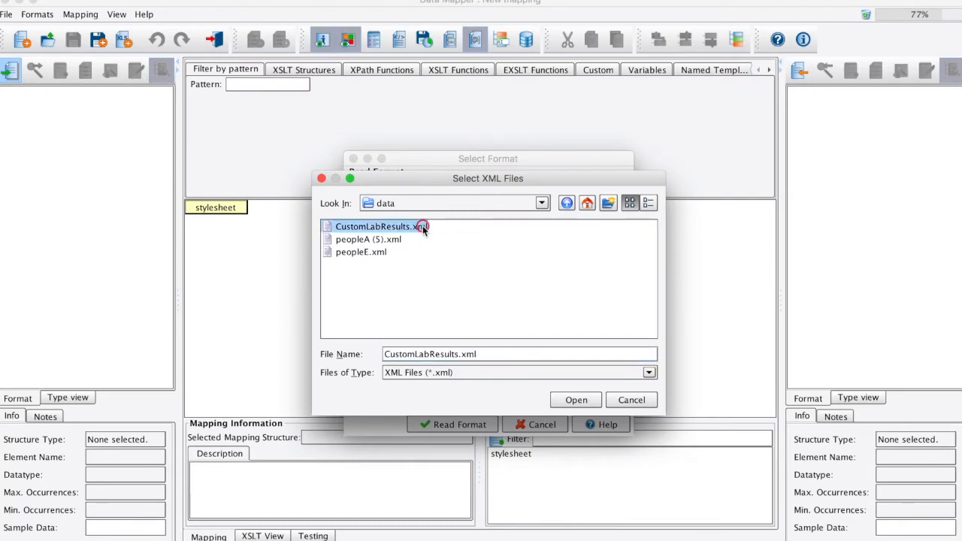
left_click(577, 400)
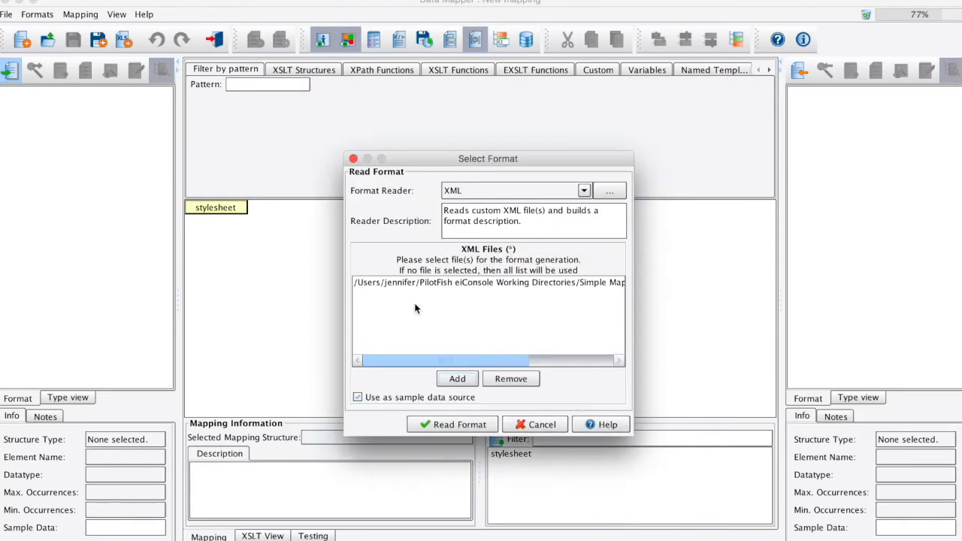
left_click(444, 424)
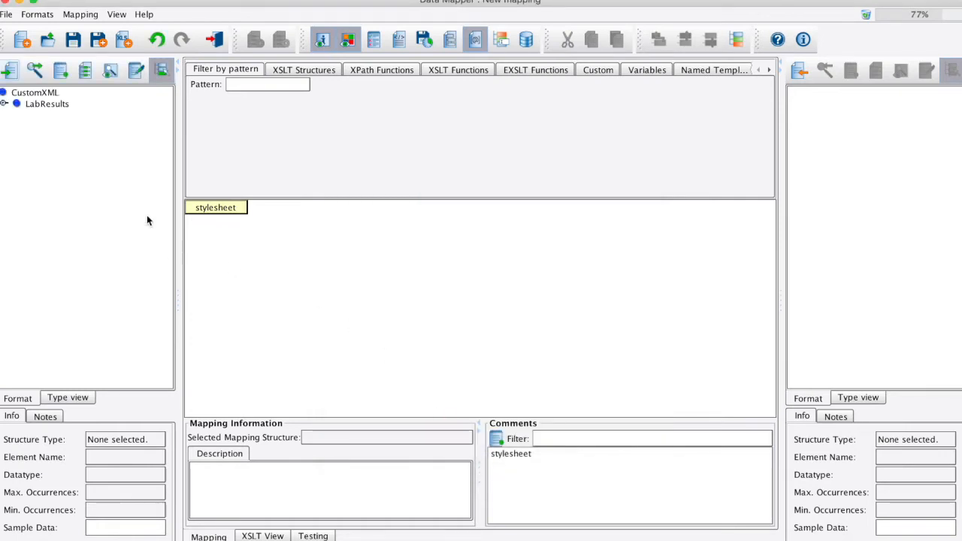
left_click(3, 104)
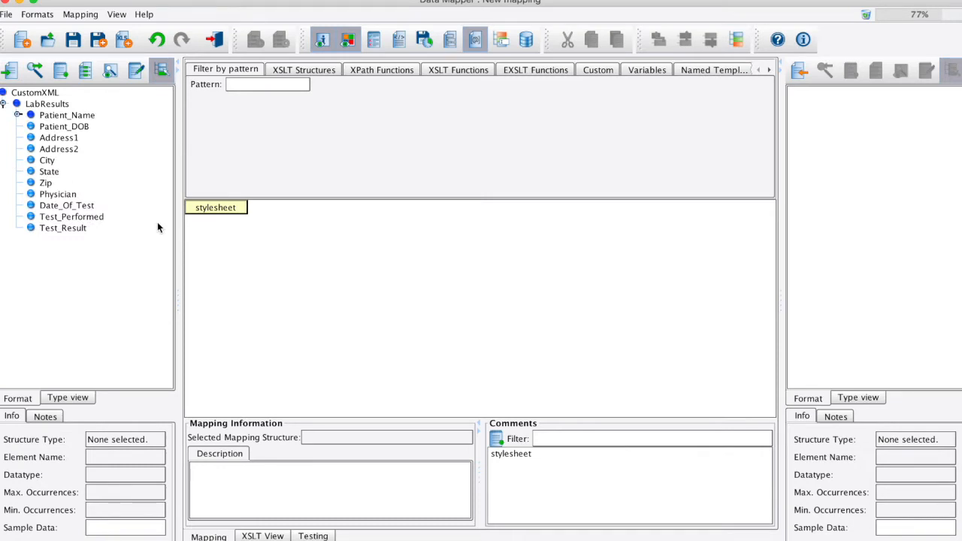
Start reading the target format with the HL7 v2.x reader and enable friendly element names where possible.
left_click(800, 76)
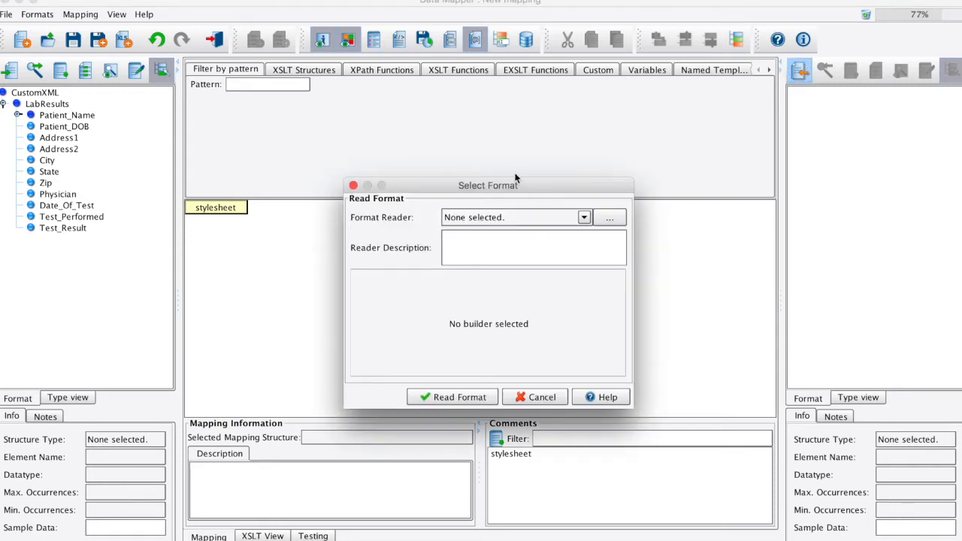
left_click(549, 217)
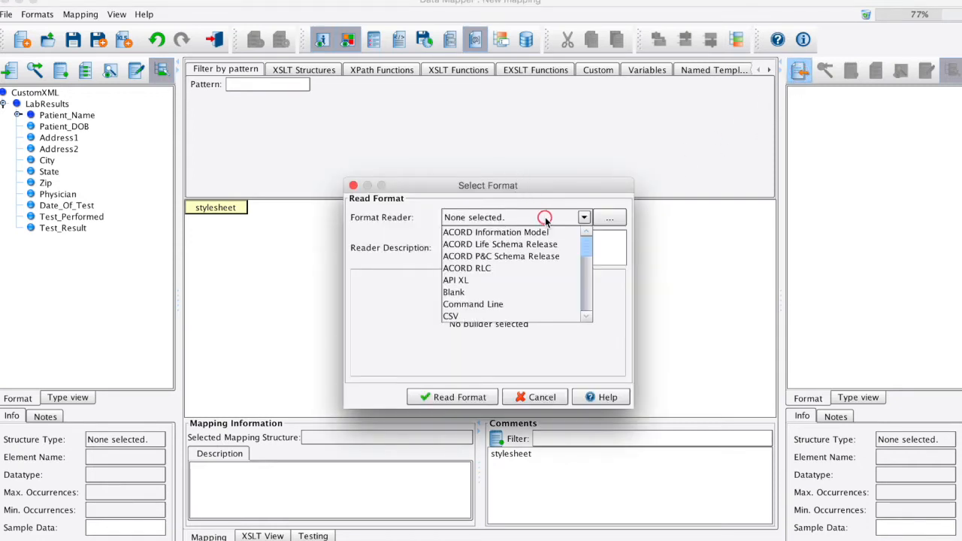
scroll(539, 289, "down", 3)
scroll(540, 289, "down", 2)
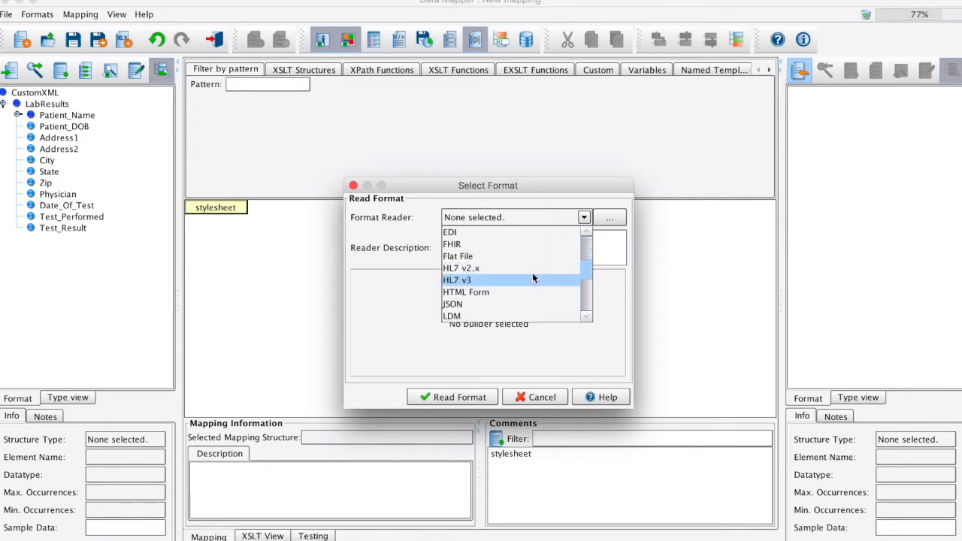
left_click(530, 271)
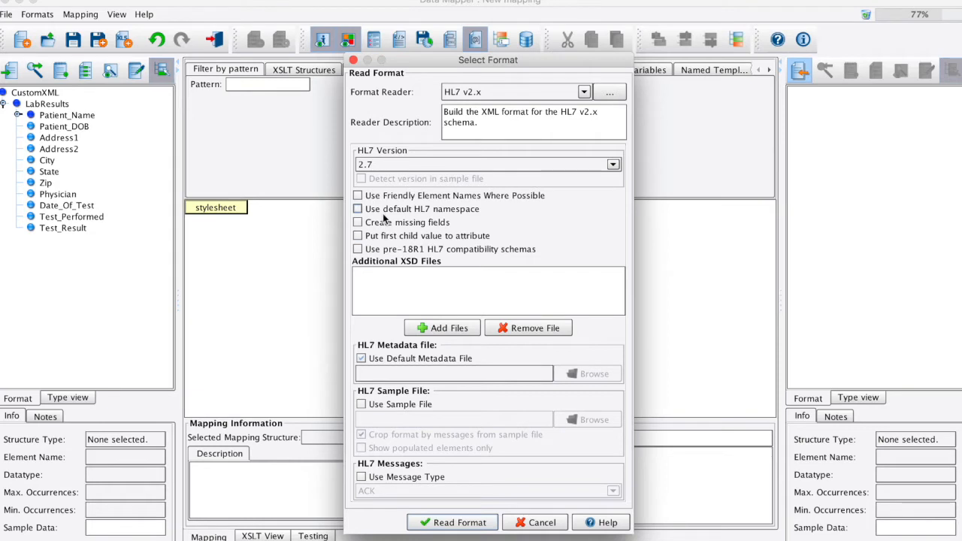
left_click(434, 196)
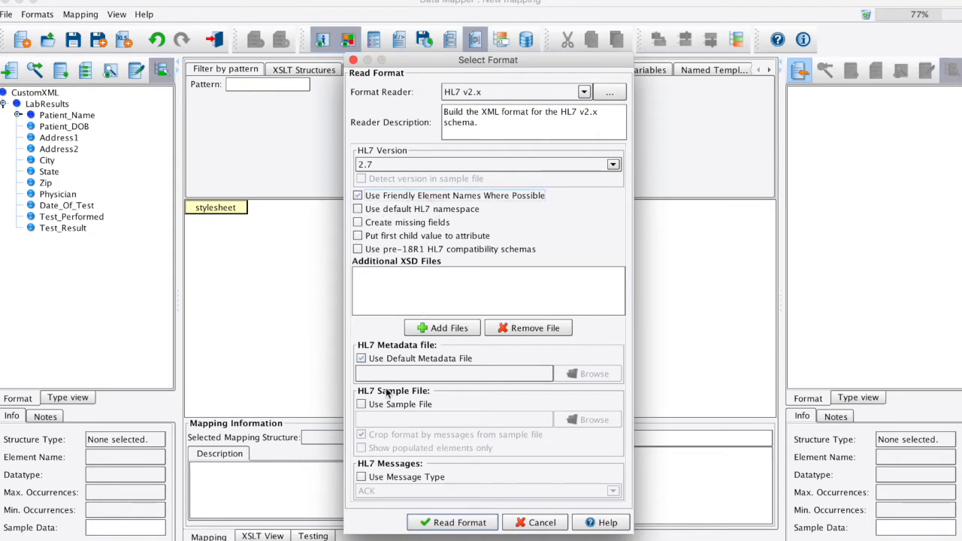
Use data/ORU-LabResults (1).hl7 as the HL7 sample file and read the target format.
left_click(410, 405)
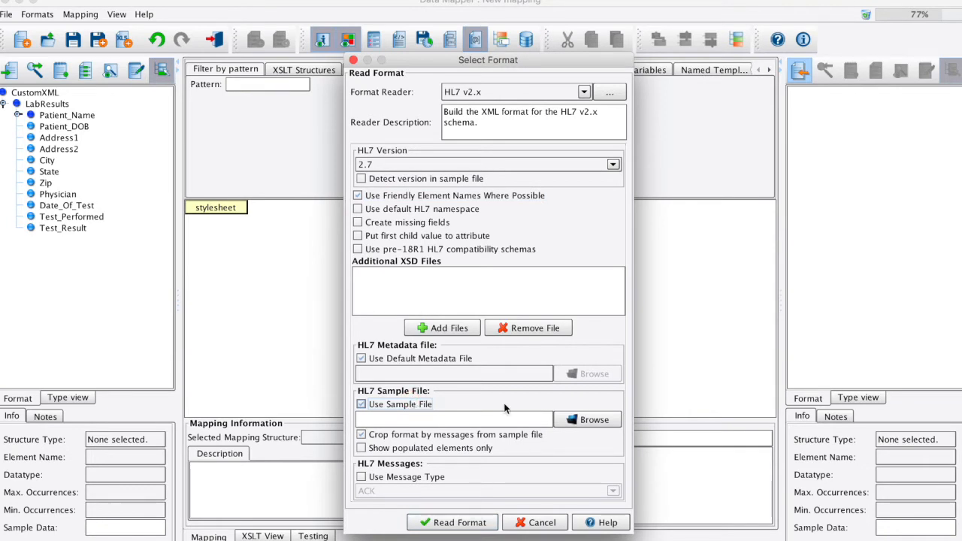
left_click(584, 423)
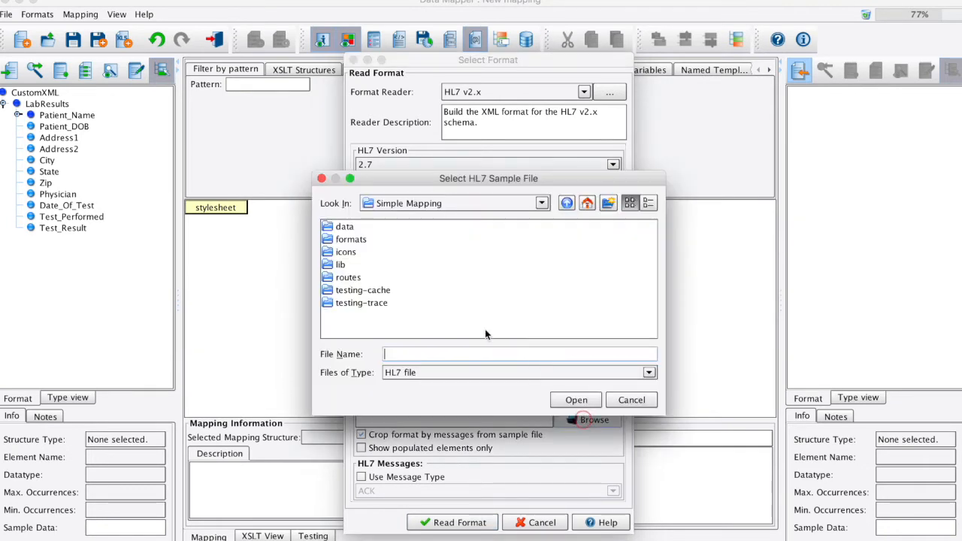
double_click(337, 226)
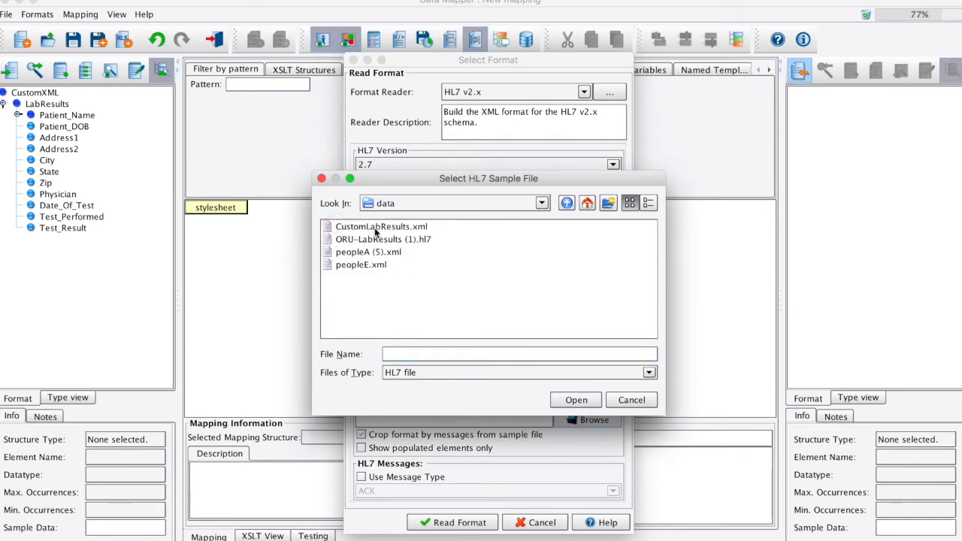
left_click(406, 239)
left_click(576, 401)
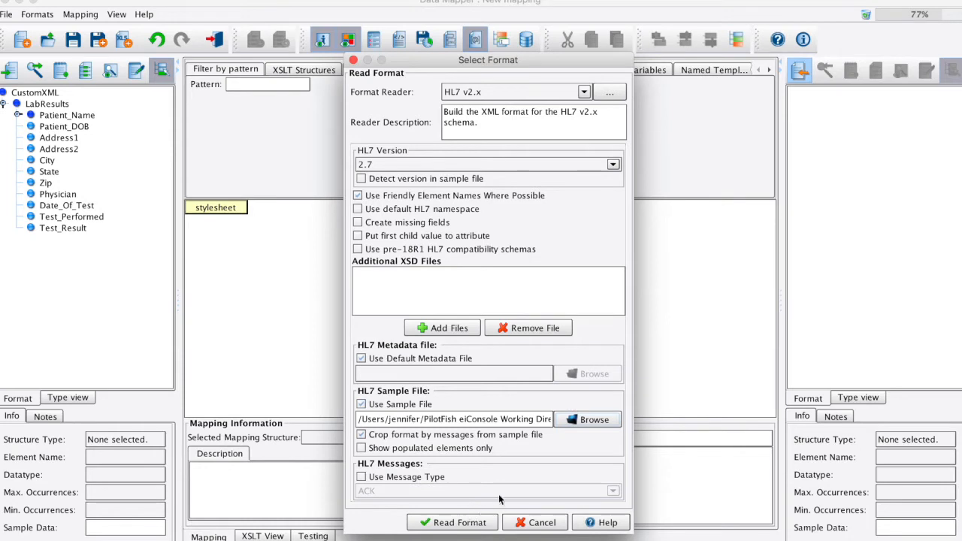
left_click(472, 529)
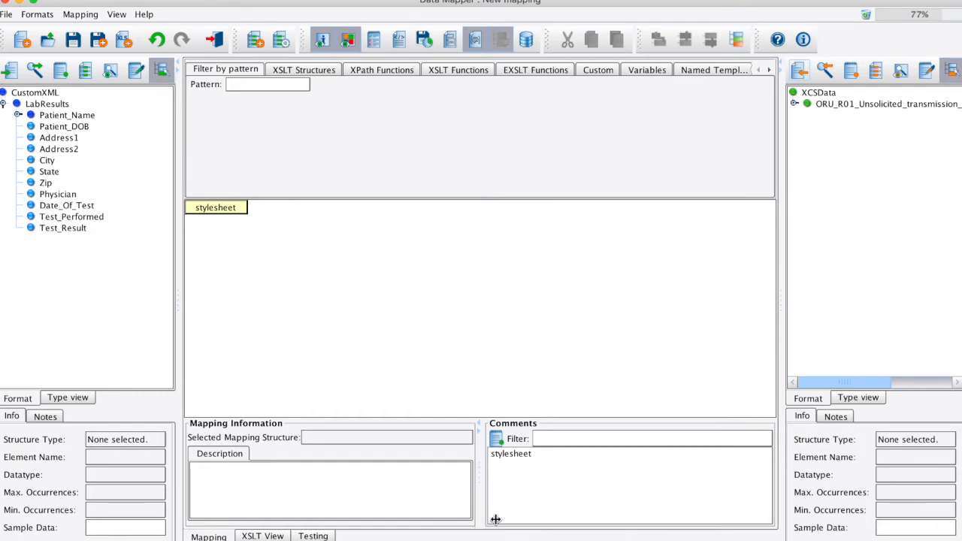
Expand the target format's message and patient result nodes, and add the target sample data as a template without loading its values.
left_click(794, 104)
left_click(808, 115)
left_click(808, 359)
left_click(821, 348)
left_click(37, 14)
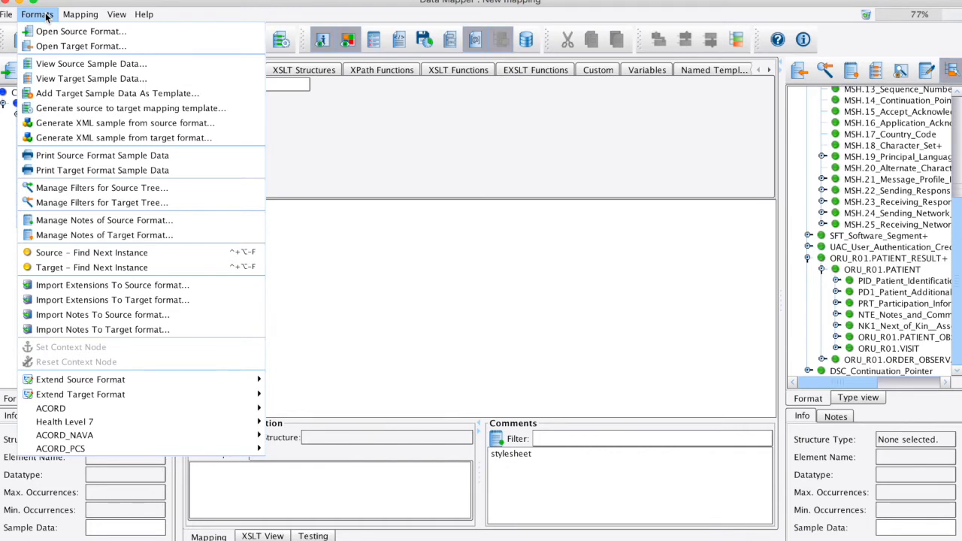
left_click(75, 93)
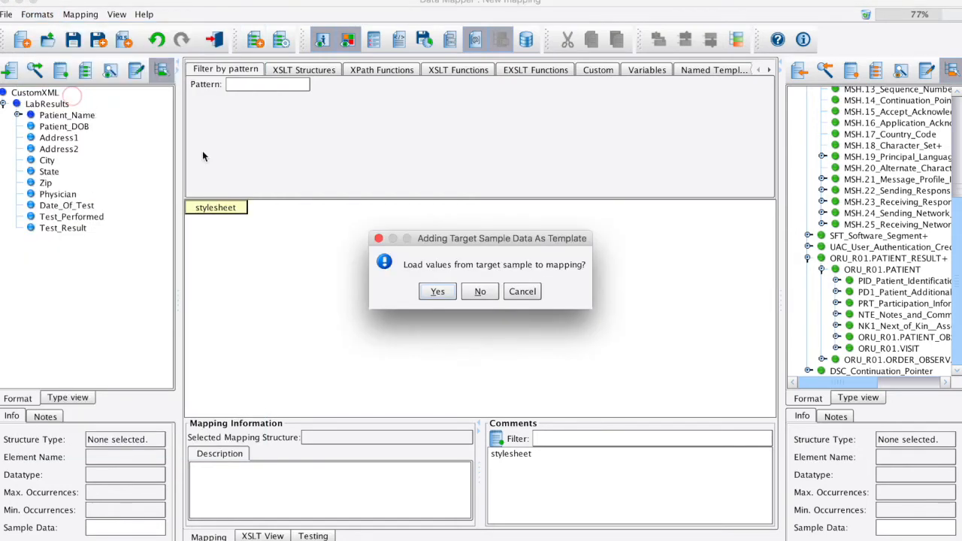
left_click(481, 293)
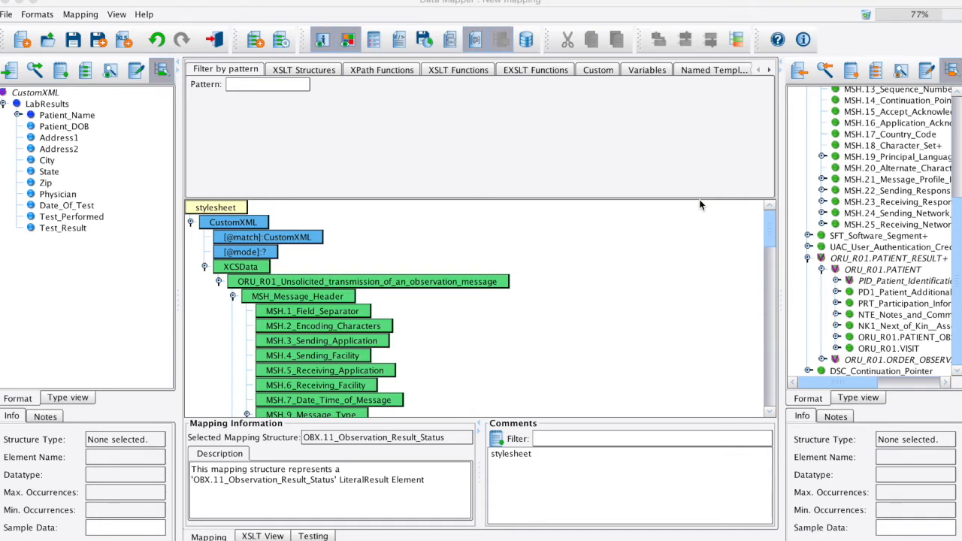
Map the source Last, First and Patient_DOB elements to XPN.1_Family_Name, XPN.2_Given_Name and PID.7_Date_Time_of_Birth.
scroll(503, 318, "down", 5)
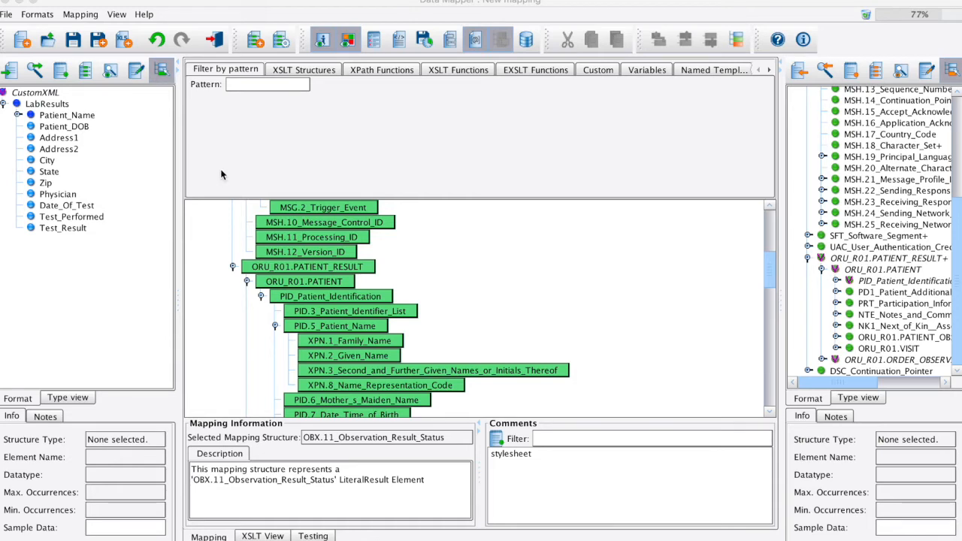
left_click(18, 115)
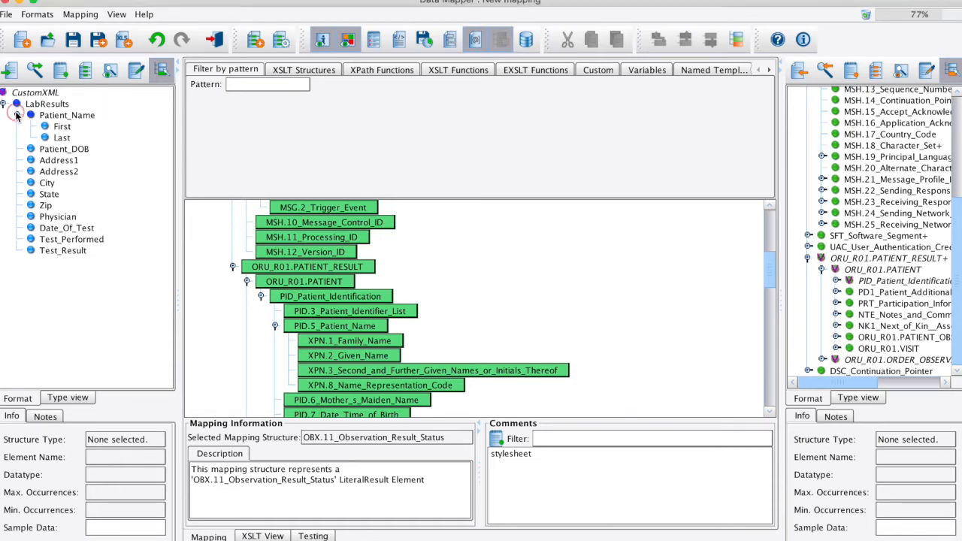
left_click(61, 137)
left_click_drag(62, 138, 511, 344)
left_click(62, 127)
left_click_drag(62, 126, 519, 385)
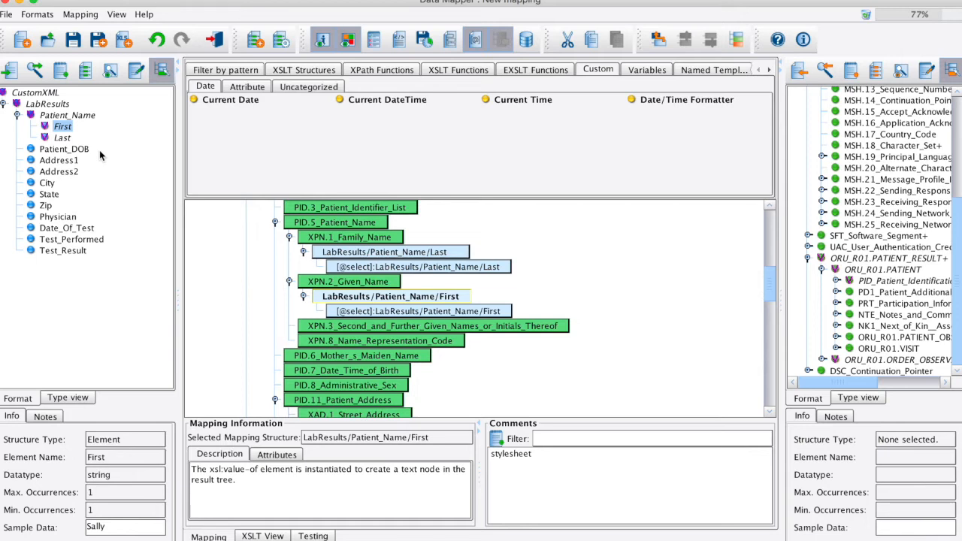
left_click_drag(64, 148, 526, 372)
Apply the Date/Time Formatter to the Patient_DOB select value with input pattern MM-DD-YYYY and output pattern YYYYMMDD.
key("Down")
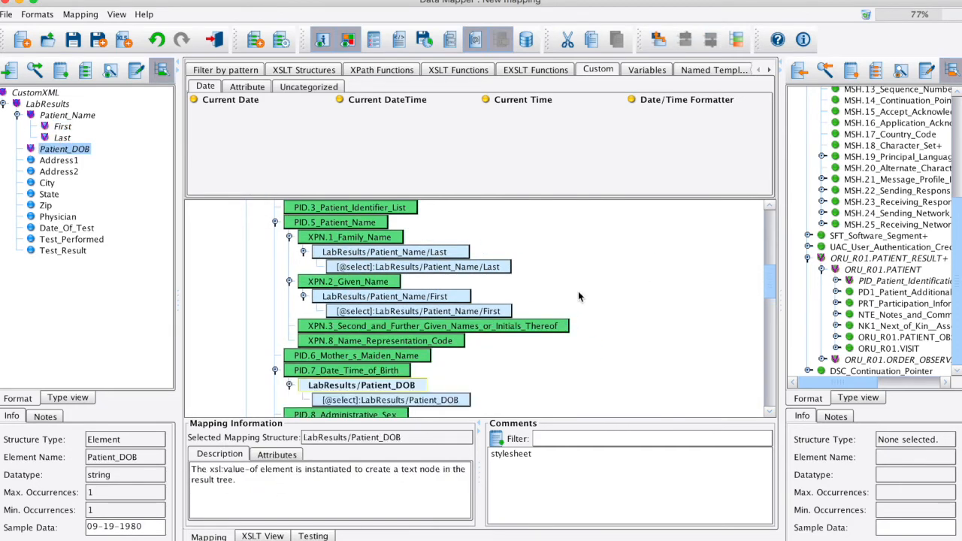
scroll(665, 311, "down", 2)
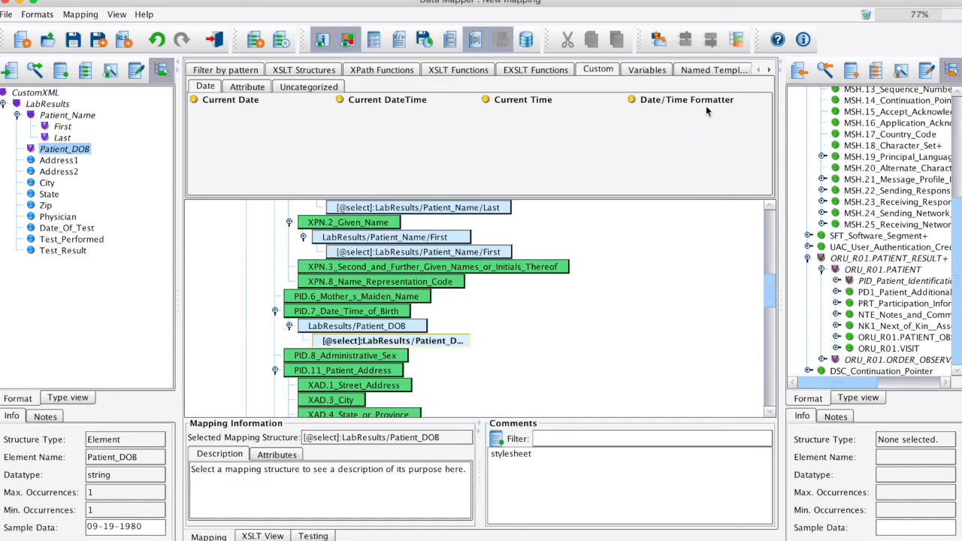
left_click_drag(711, 104, 673, 336)
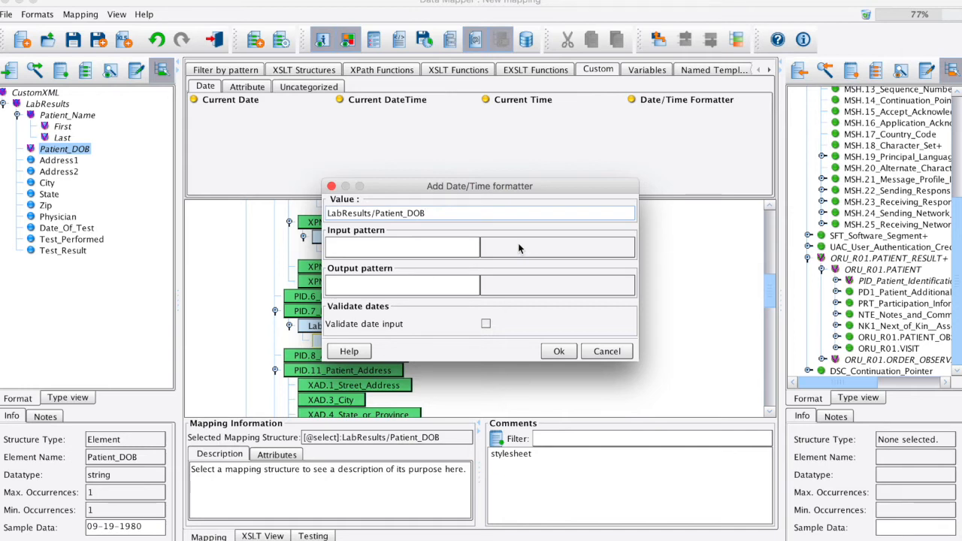
left_click(454, 247)
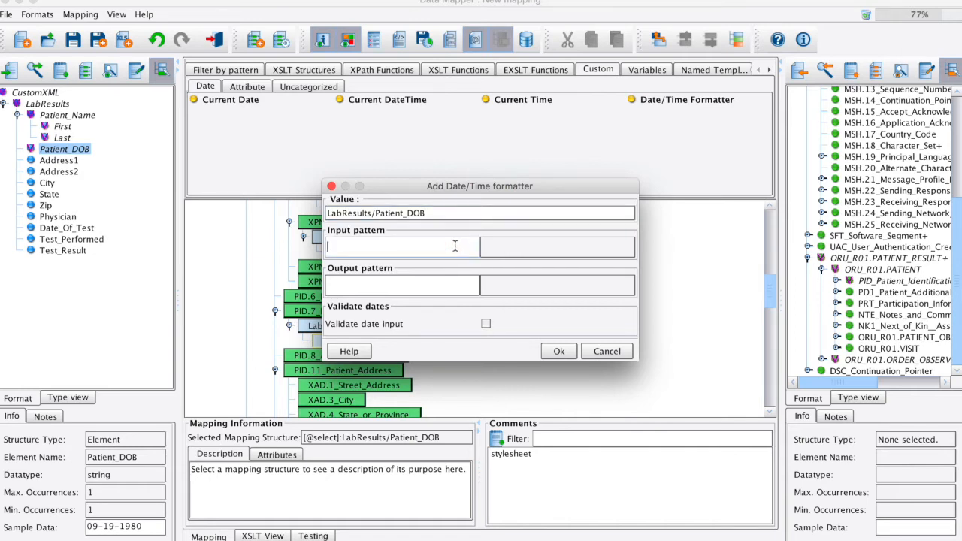
type("MM-DD-YYYY")
left_click(451, 284)
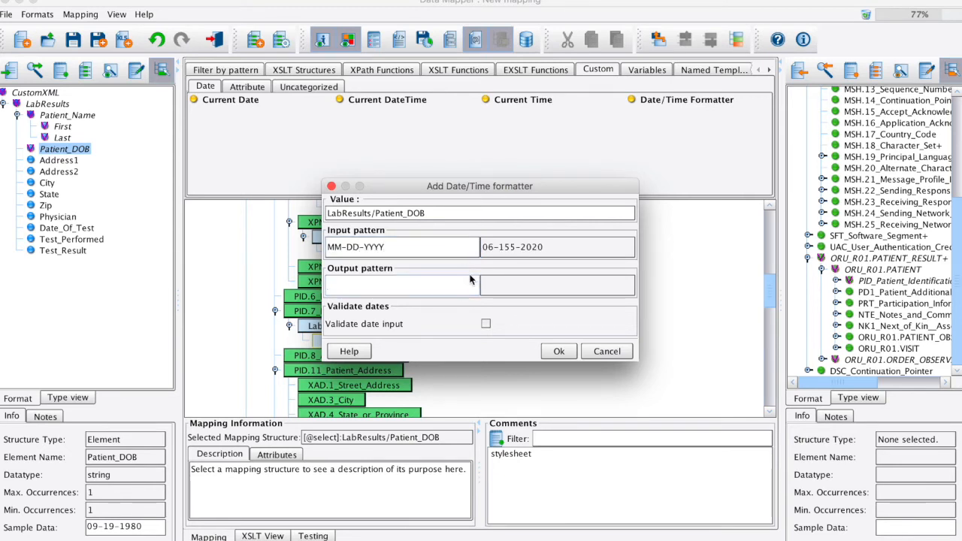
type("YYYYMMDD")
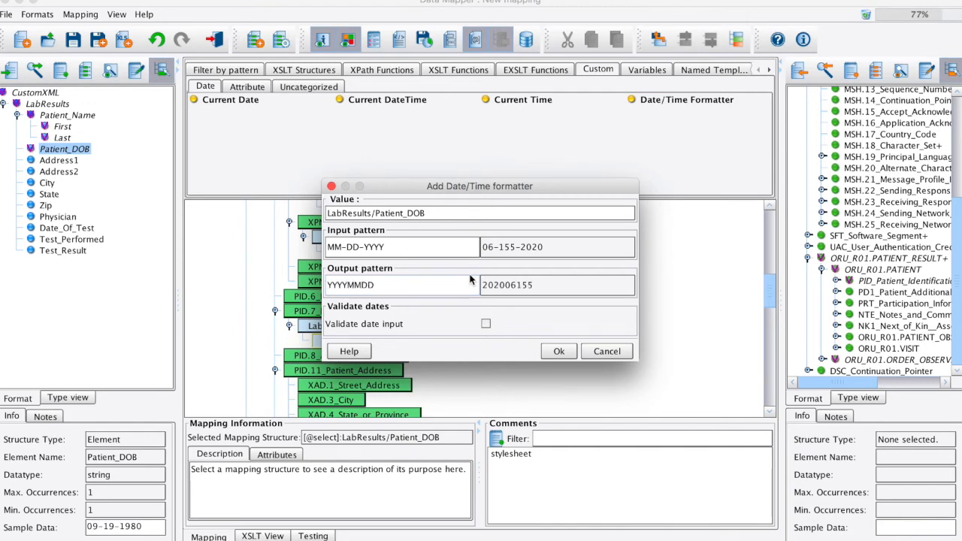
left_click(560, 350)
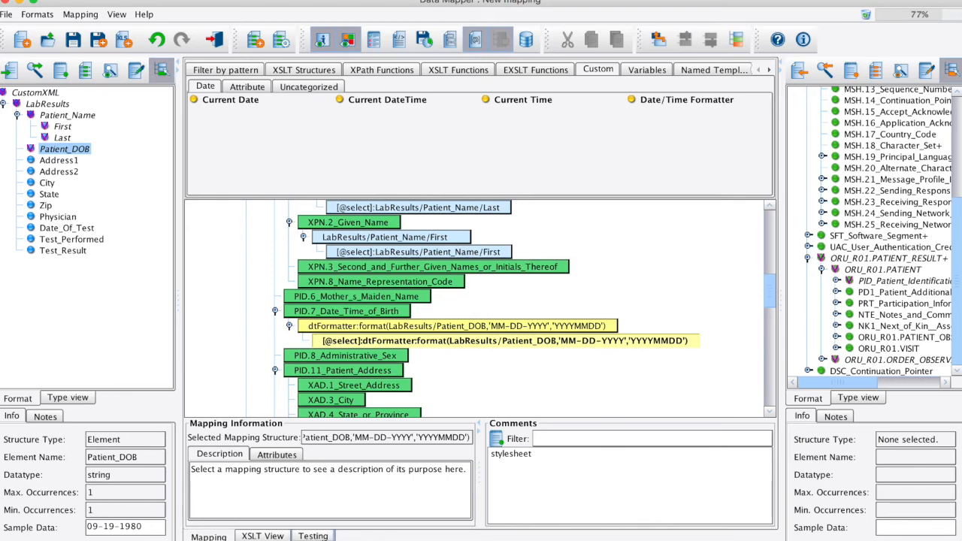
Test the mapping against the source sample data and save it as new-hl7.
left_click(313, 536)
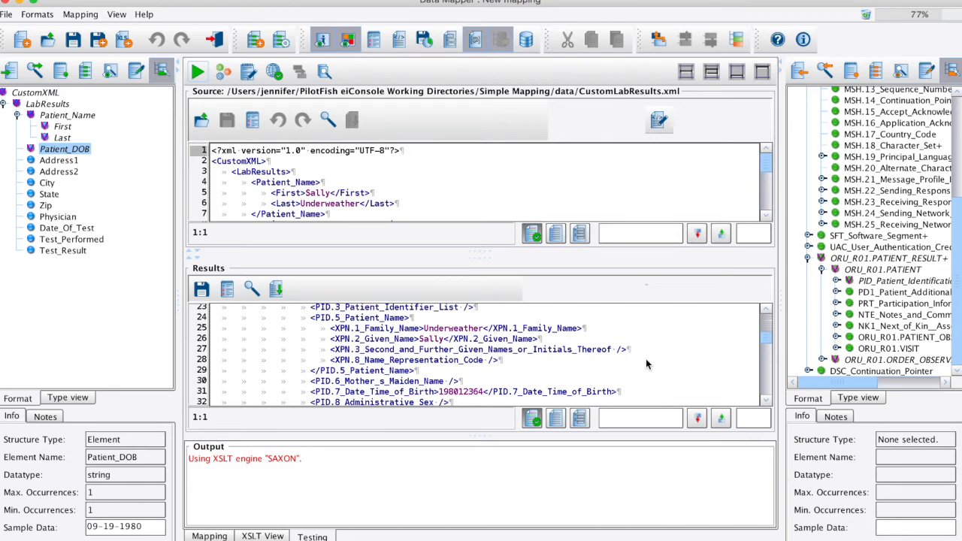
left_click(563, 391)
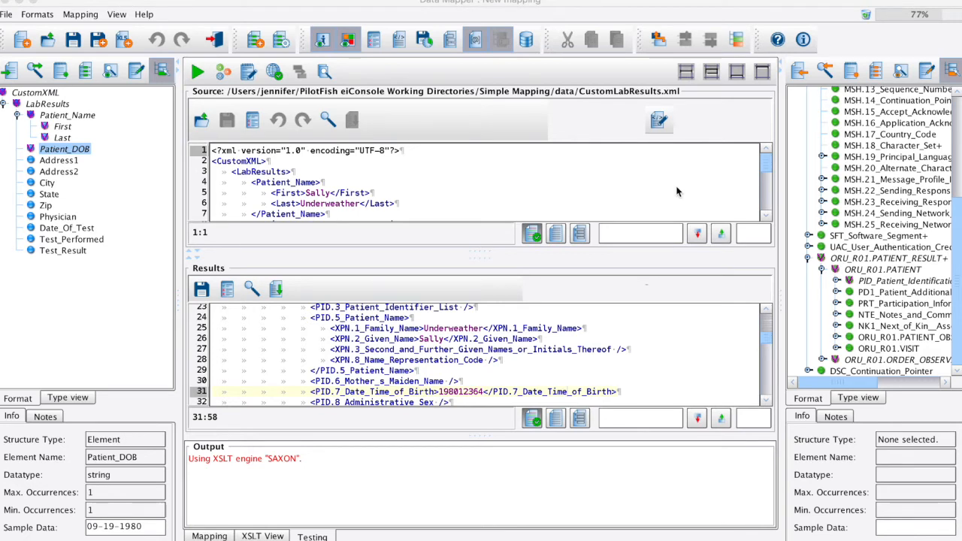
key("super+s")
type("new-h")
type("l77")
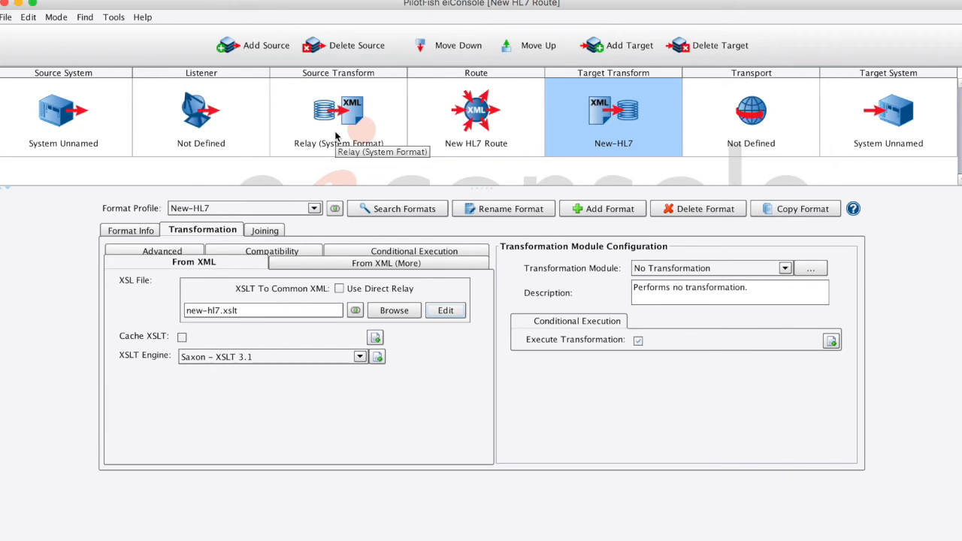
Set the target transformation module to HL7 v2.X, expecting HL7 version 2.4 and using friendly names for known elements.
left_click(708, 268)
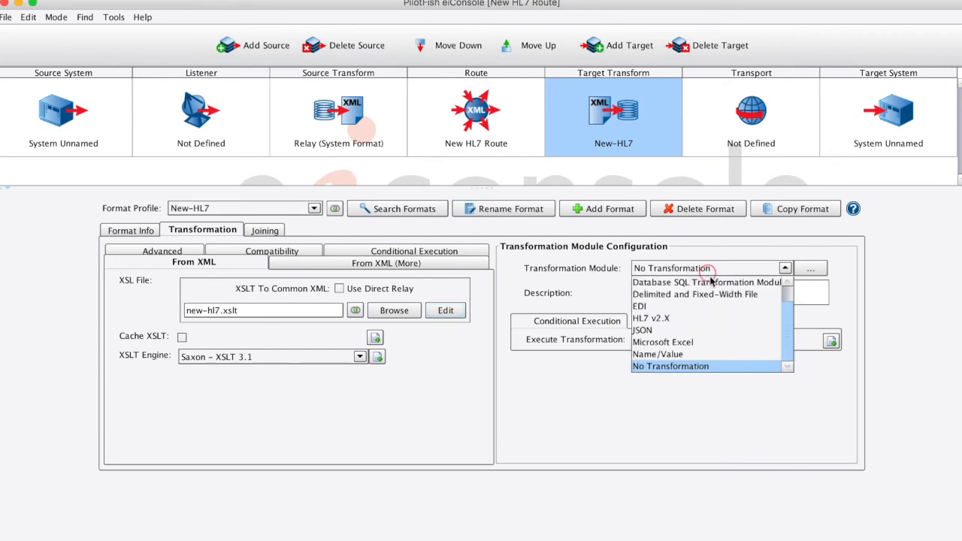
left_click(736, 319)
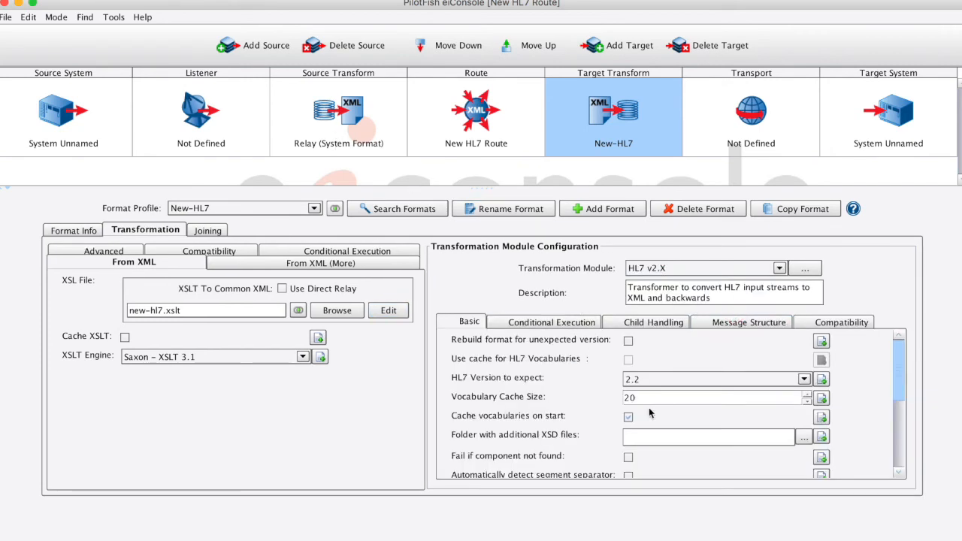
left_click(725, 379)
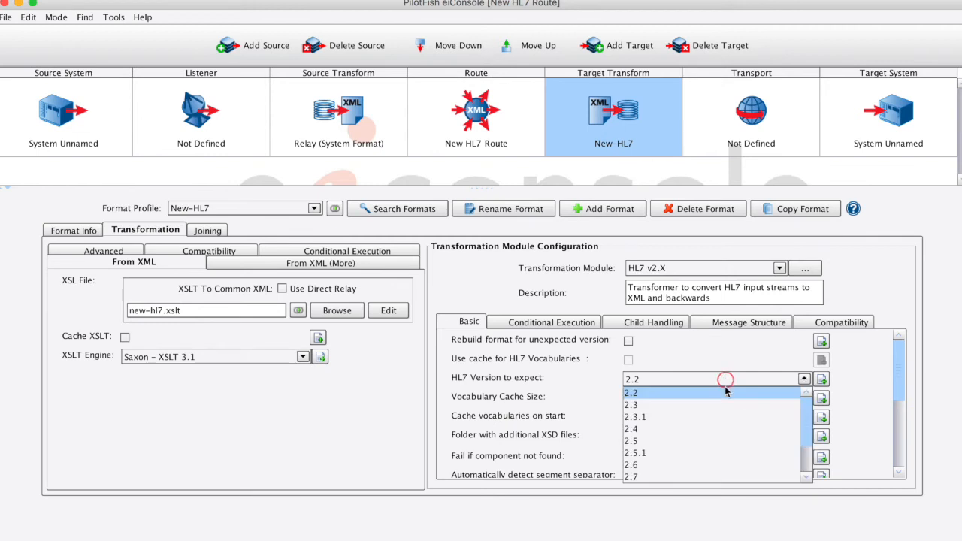
left_click(719, 429)
scroll(616, 406, "down", 4)
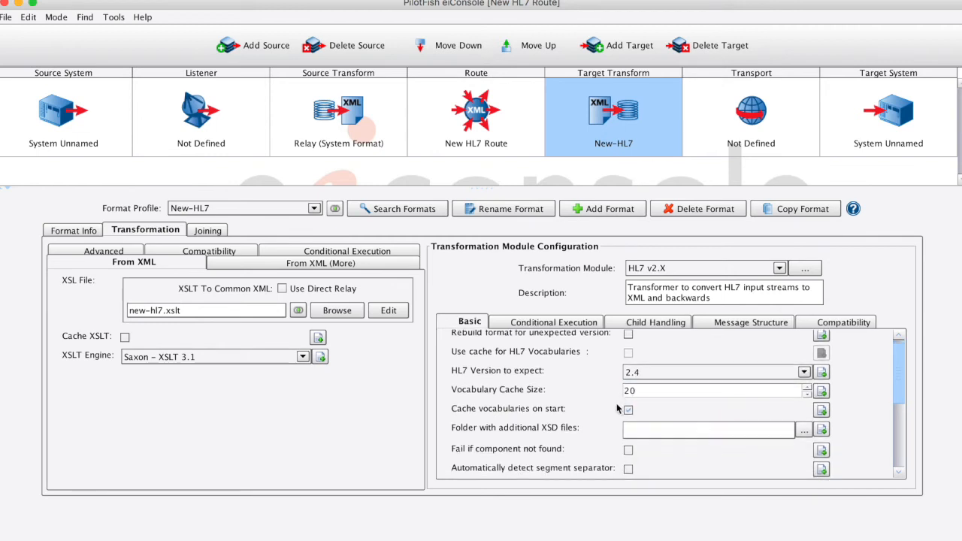
scroll(617, 411, "down", 4)
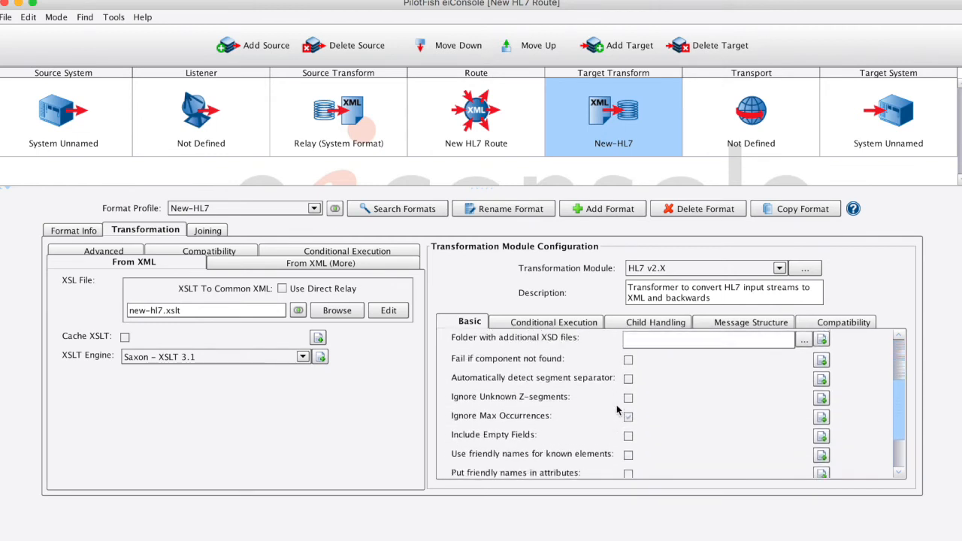
left_click(628, 426)
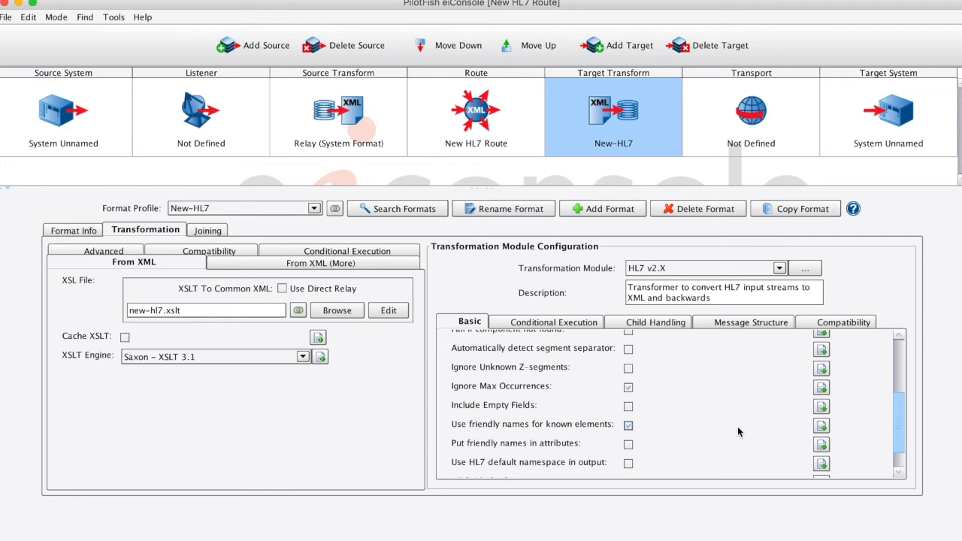
Switch the route to testing mode, starting the test at the new-hl7.xslt stage and ending it after the HL7 v2.X transformation.
left_click(56, 17)
left_click(66, 48)
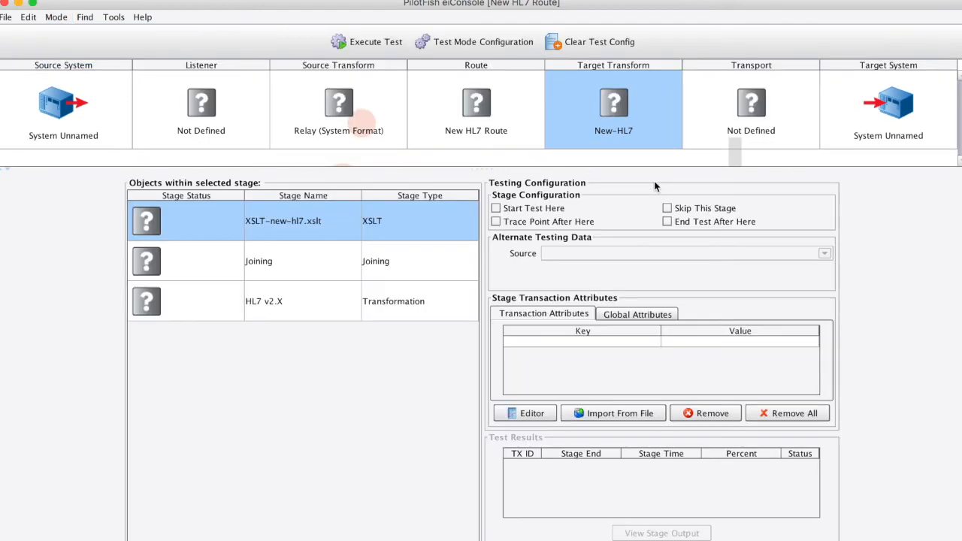
left_click(512, 208)
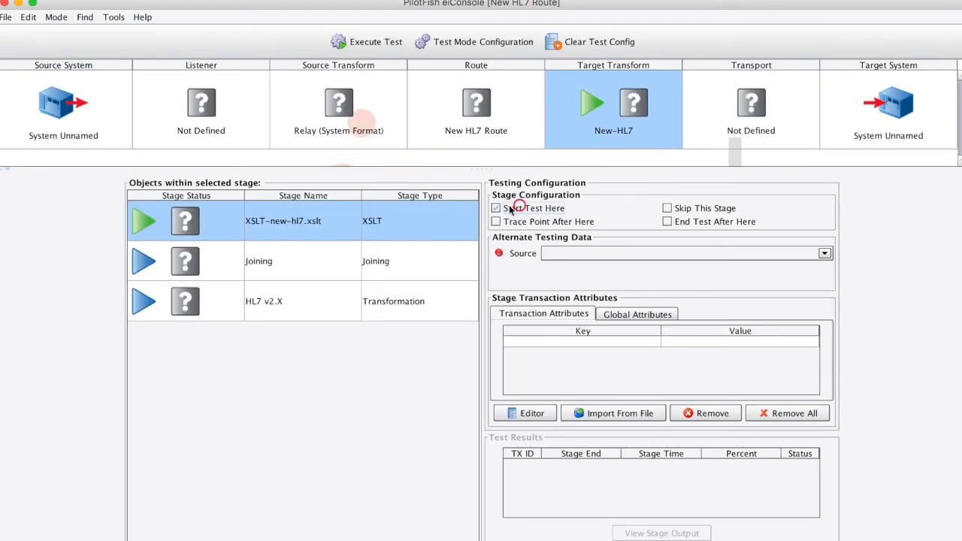
left_click(451, 301)
left_click(704, 221)
Use the file CustomLabResults.xml as alternate testing data for the XSLT stage and execute the test.
left_click(403, 219)
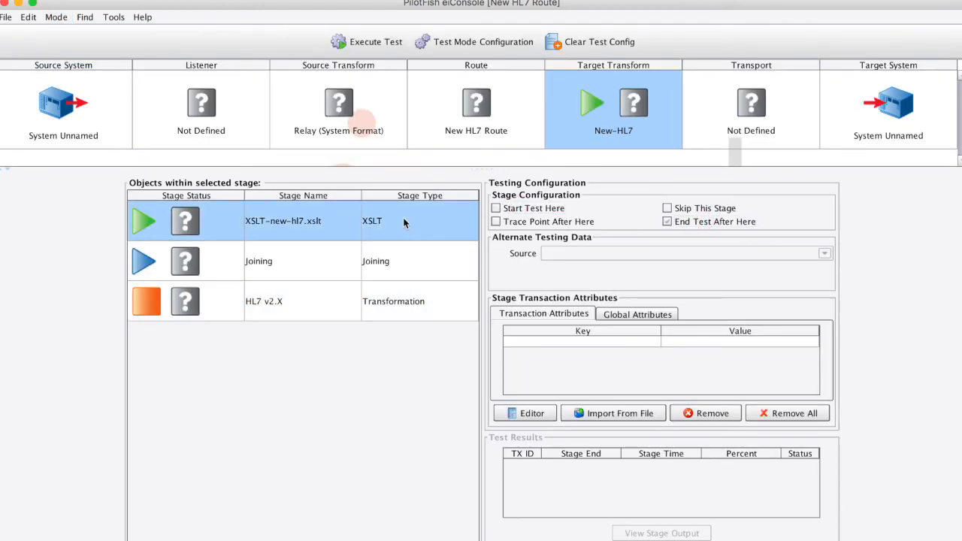
left_click(607, 253)
left_click(610, 293)
left_click(386, 206)
left_click(571, 378)
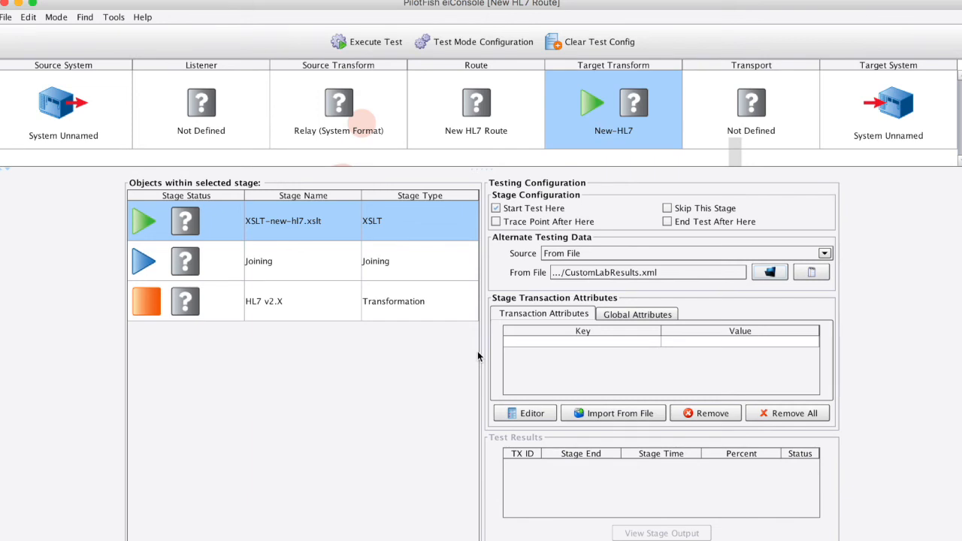
left_click(376, 42)
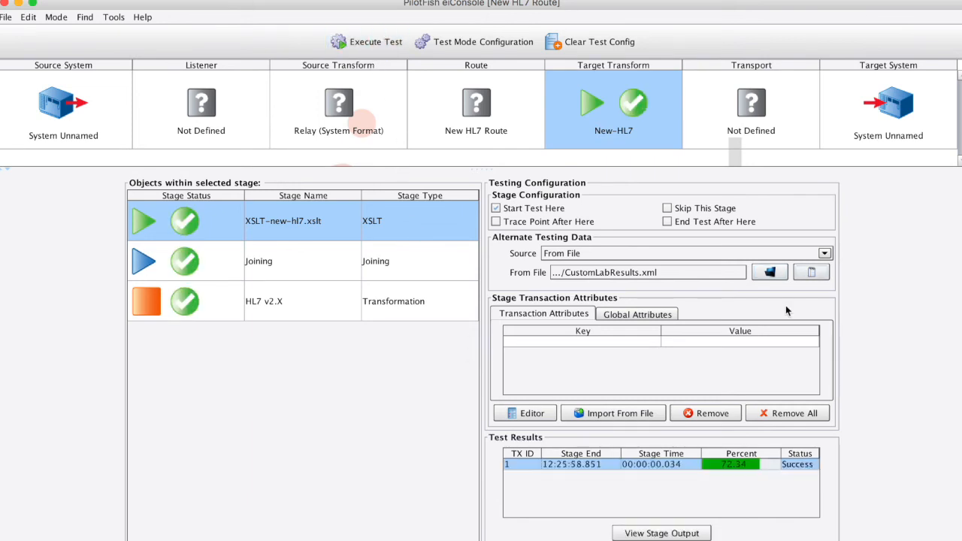
Examine the test output of the XSLT stage and of the HL7 v2.X transformation stage.
left_click(817, 276)
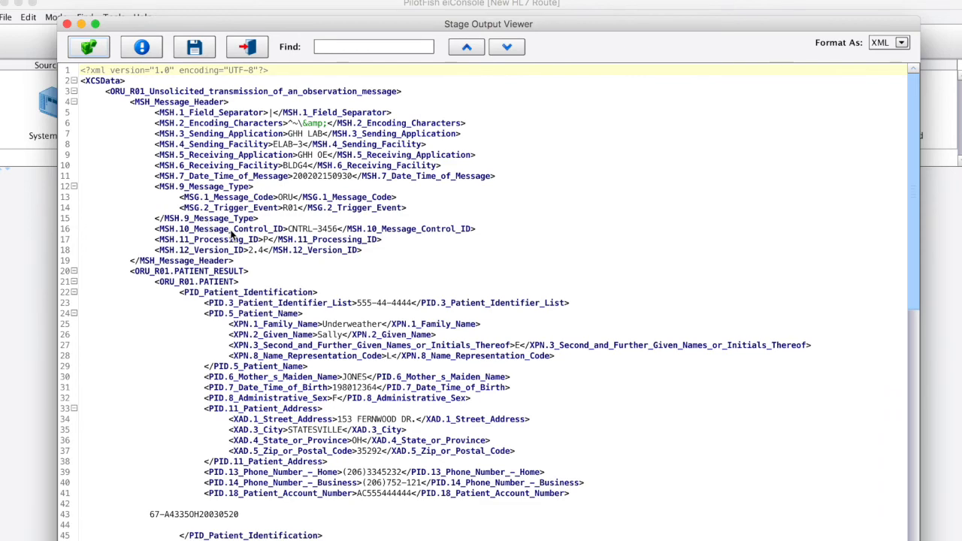
scroll(229, 239, "down", 13)
scroll(229, 239, "down", 1)
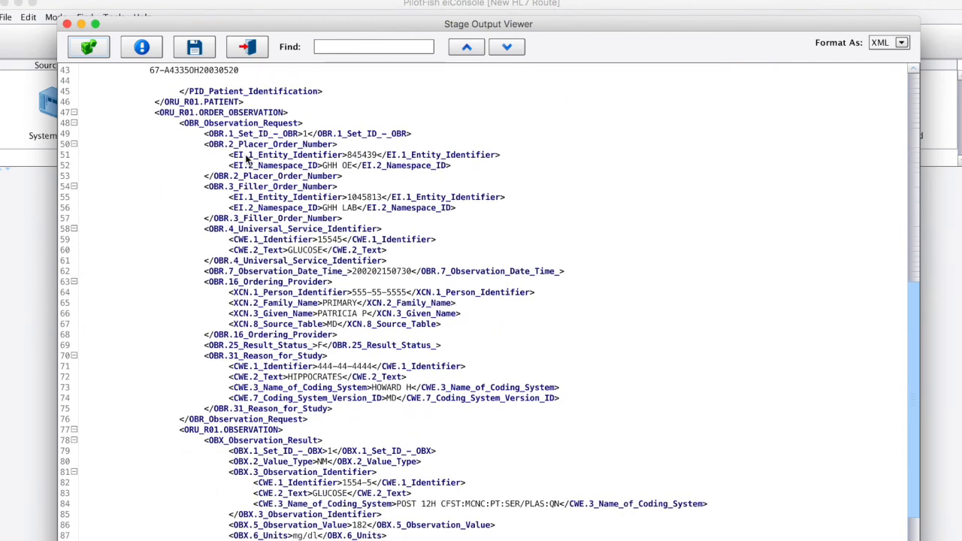
scroll(291, 190, "up", 15)
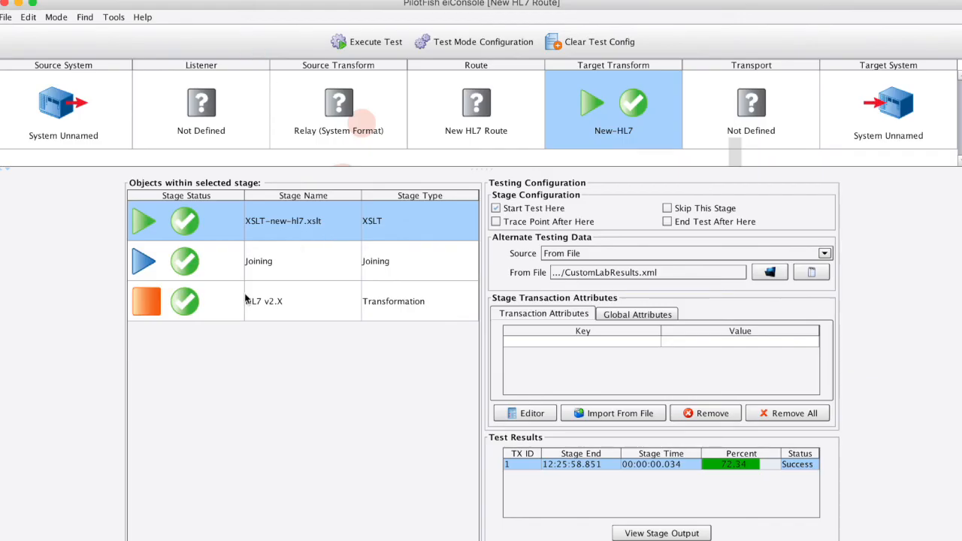
double_click(189, 305)
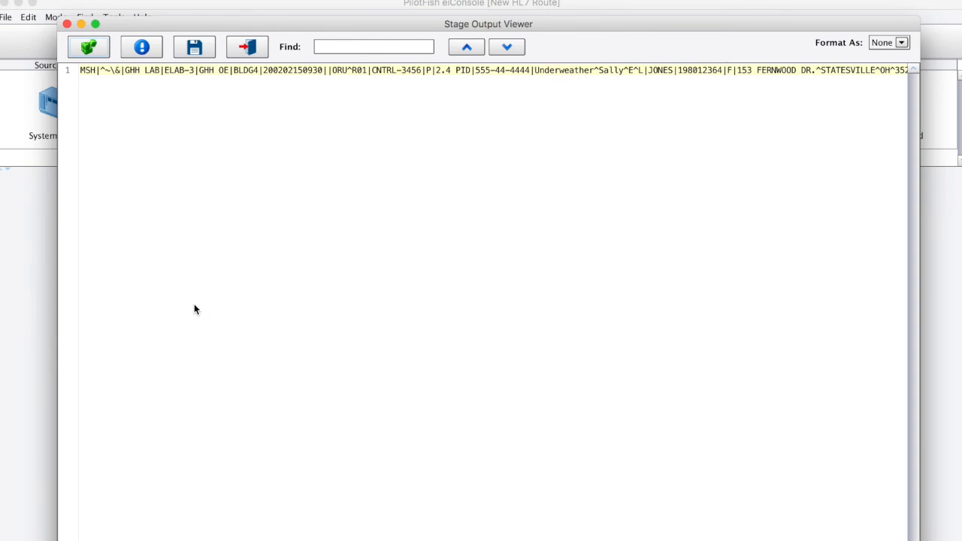
left_click(495, 100)
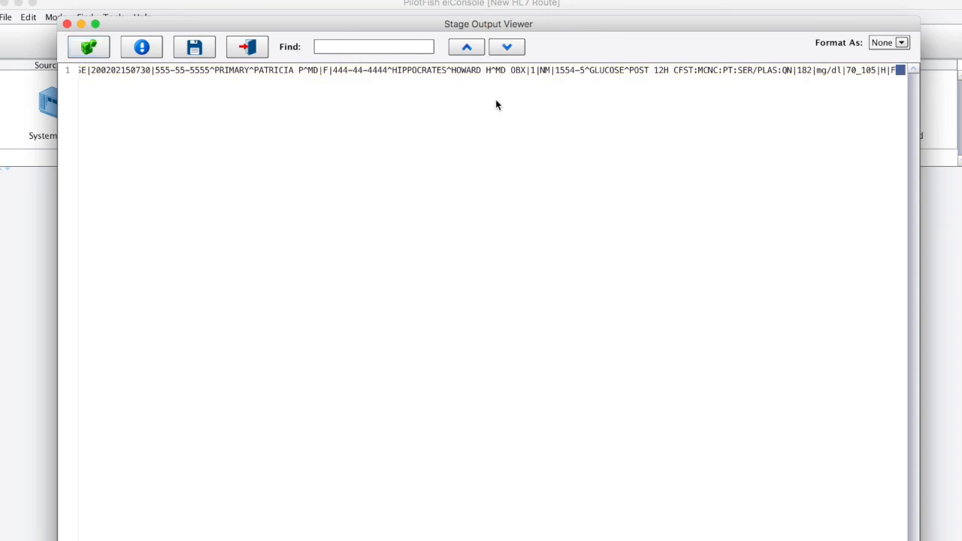